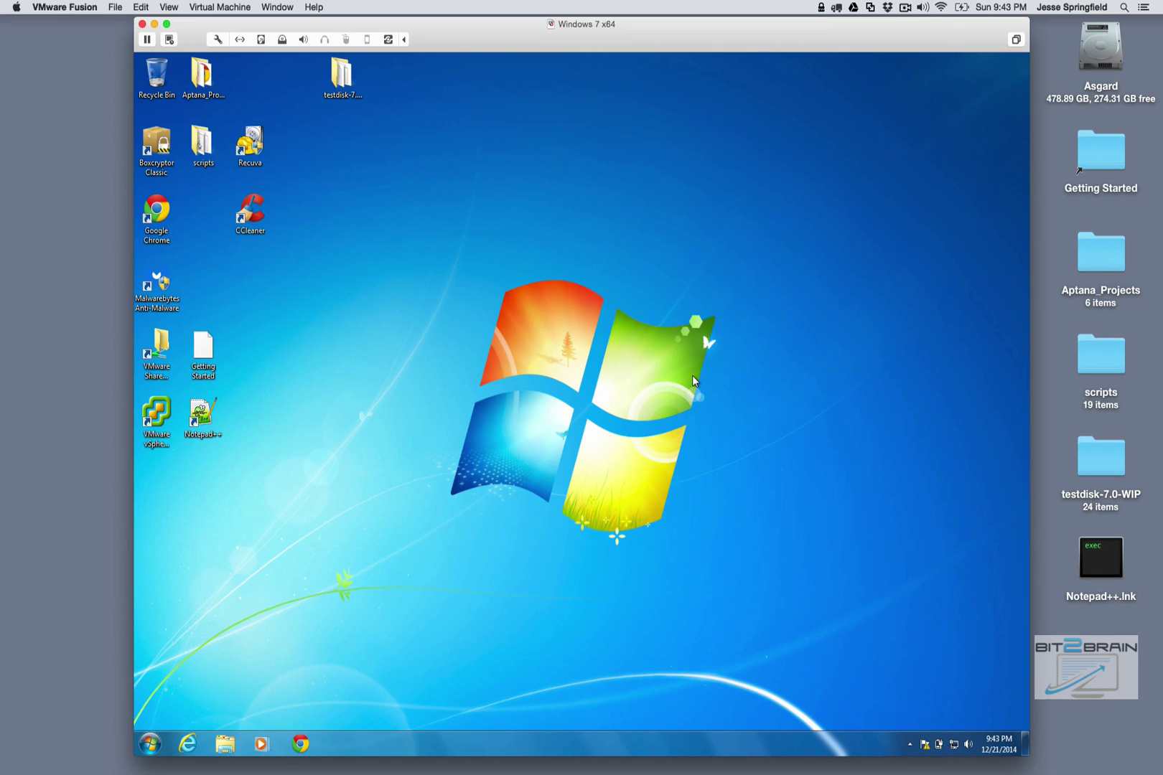
Open the Windows 7 Start menu from the taskbar.
click(151, 745)
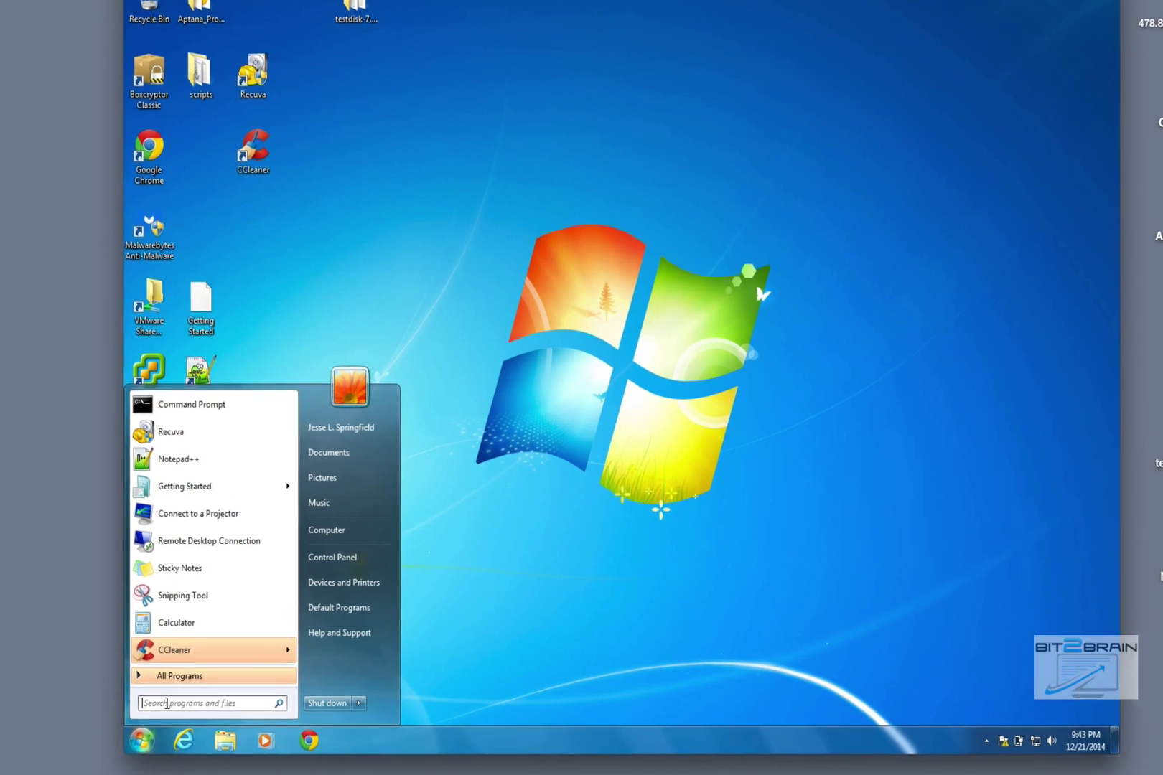
After trying a 'remote' search, open Control Panel and go to its System page.
text(remote)
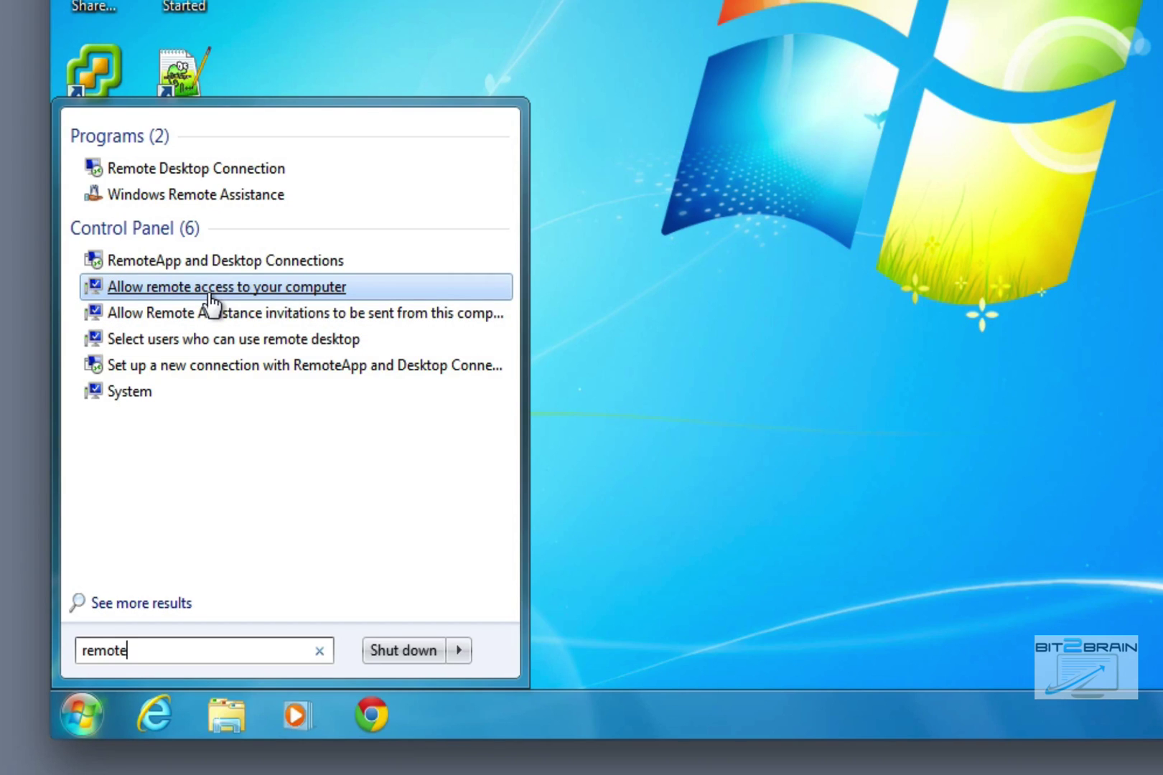
click(91, 705)
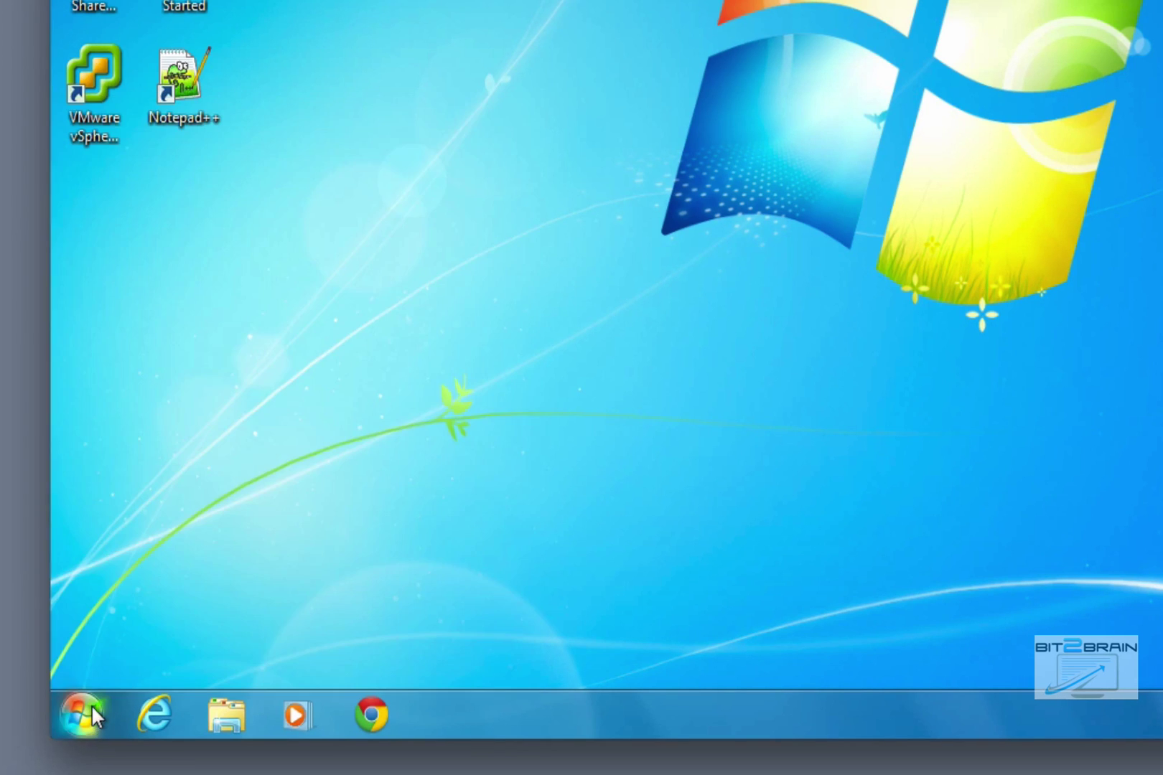
click(89, 709)
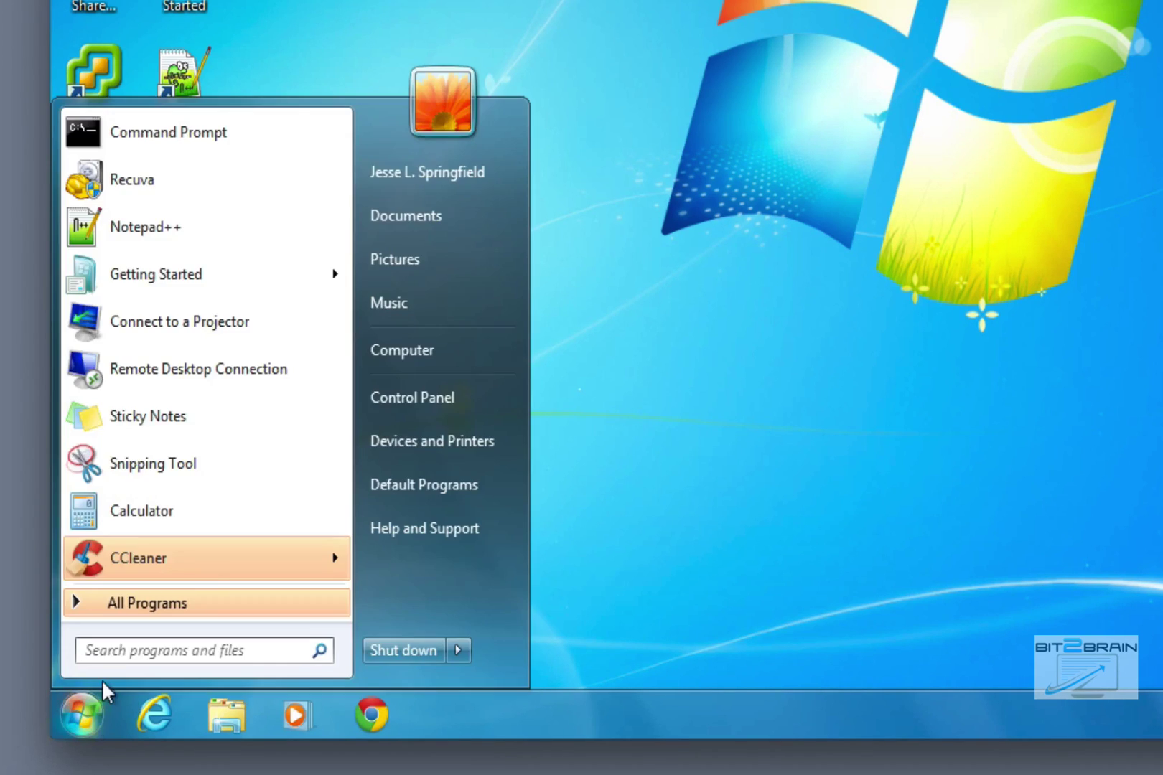
click(369, 397)
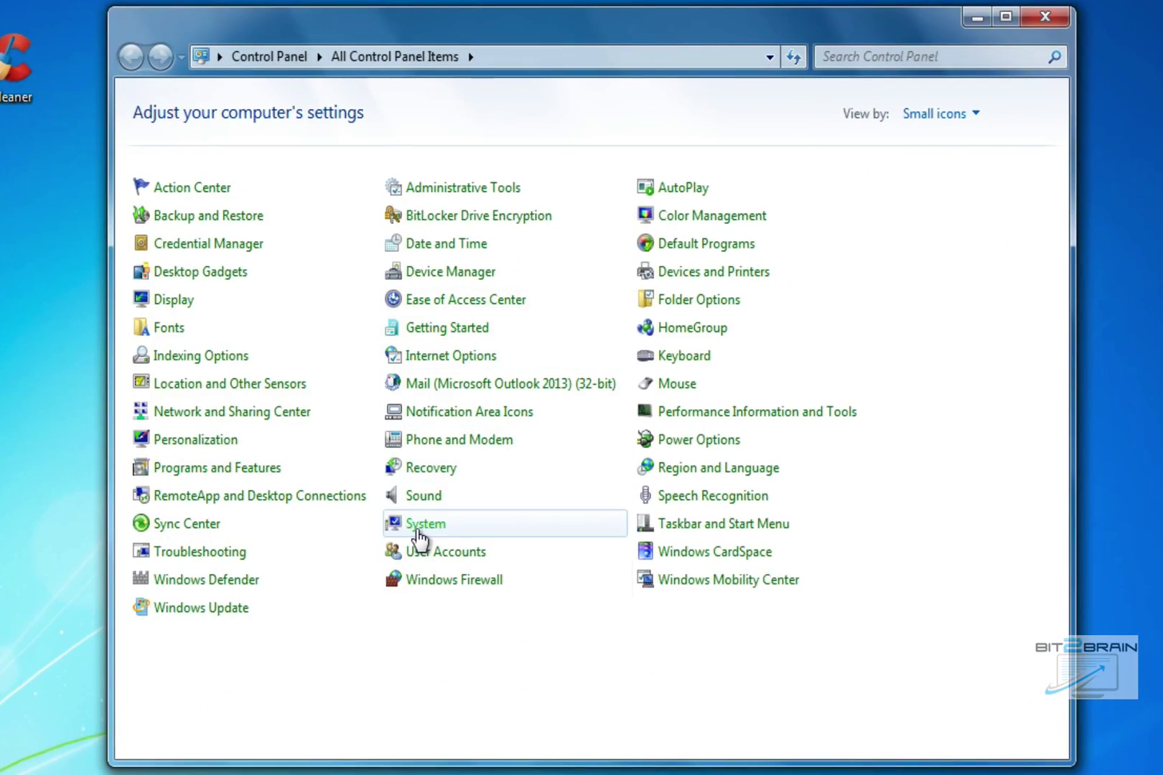
click(415, 529)
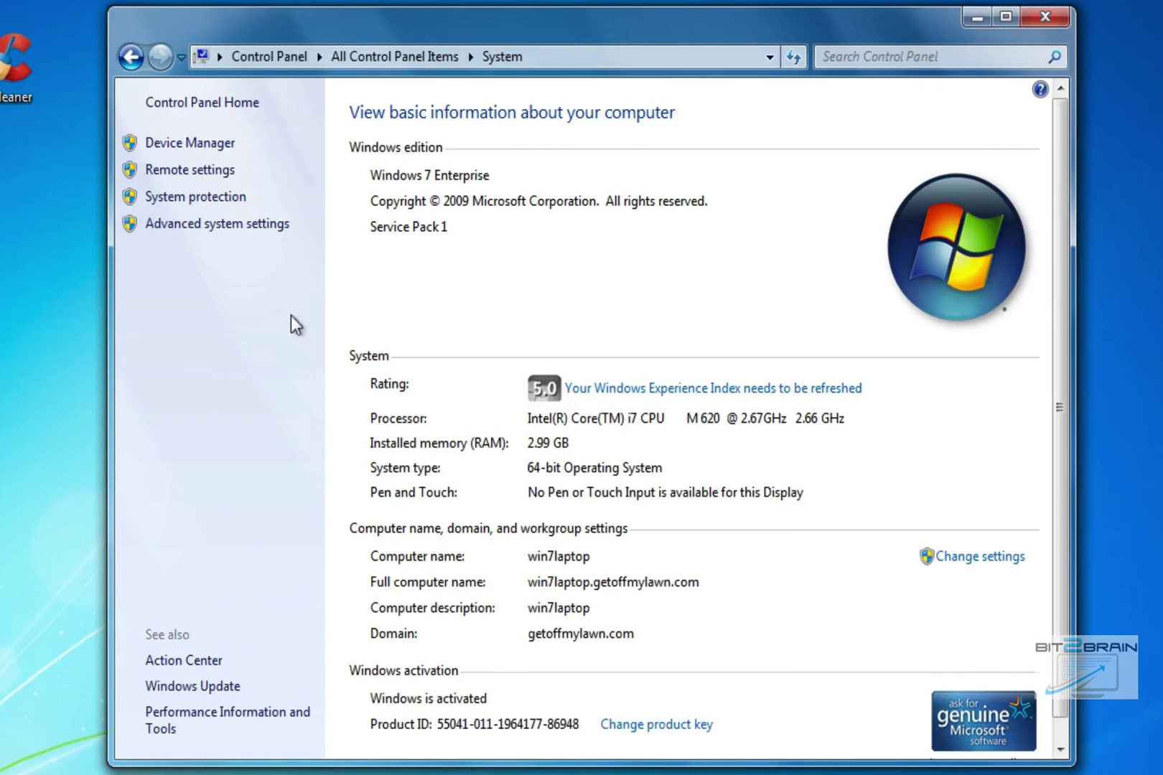
In Remote settings, allow Remote Desktop connections only from Network Level Authentication computers.
click(206, 171)
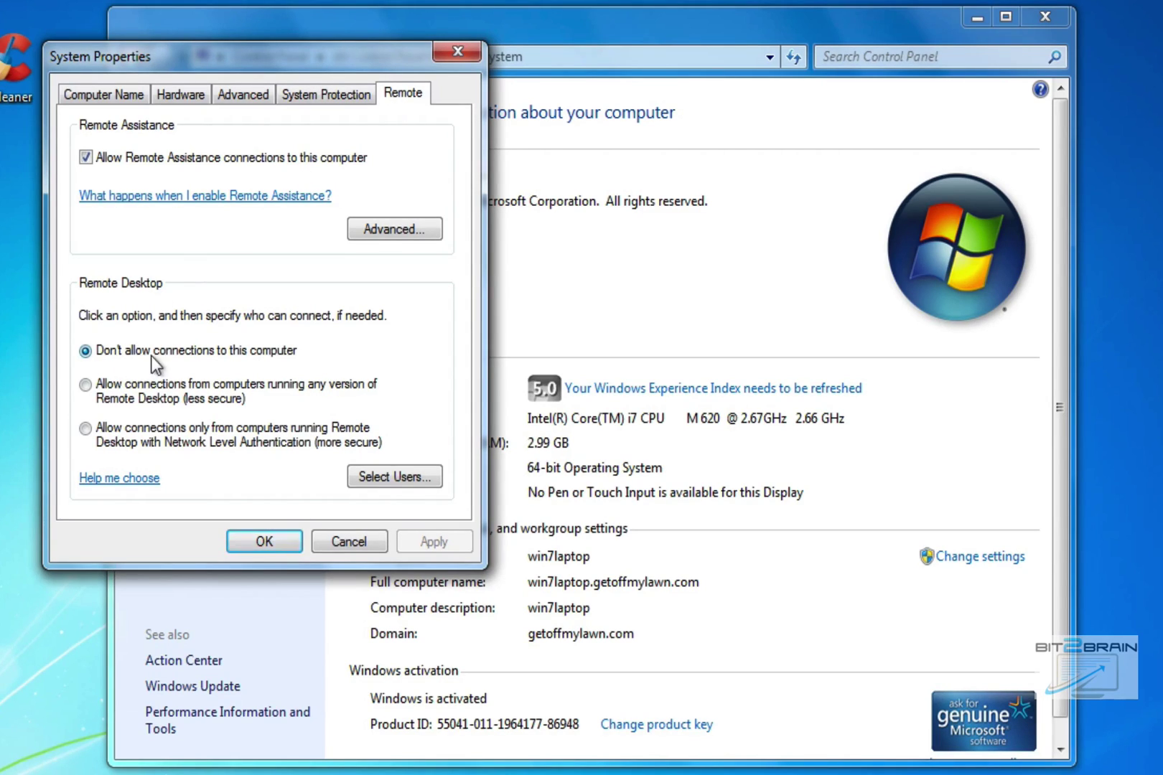
click(85, 384)
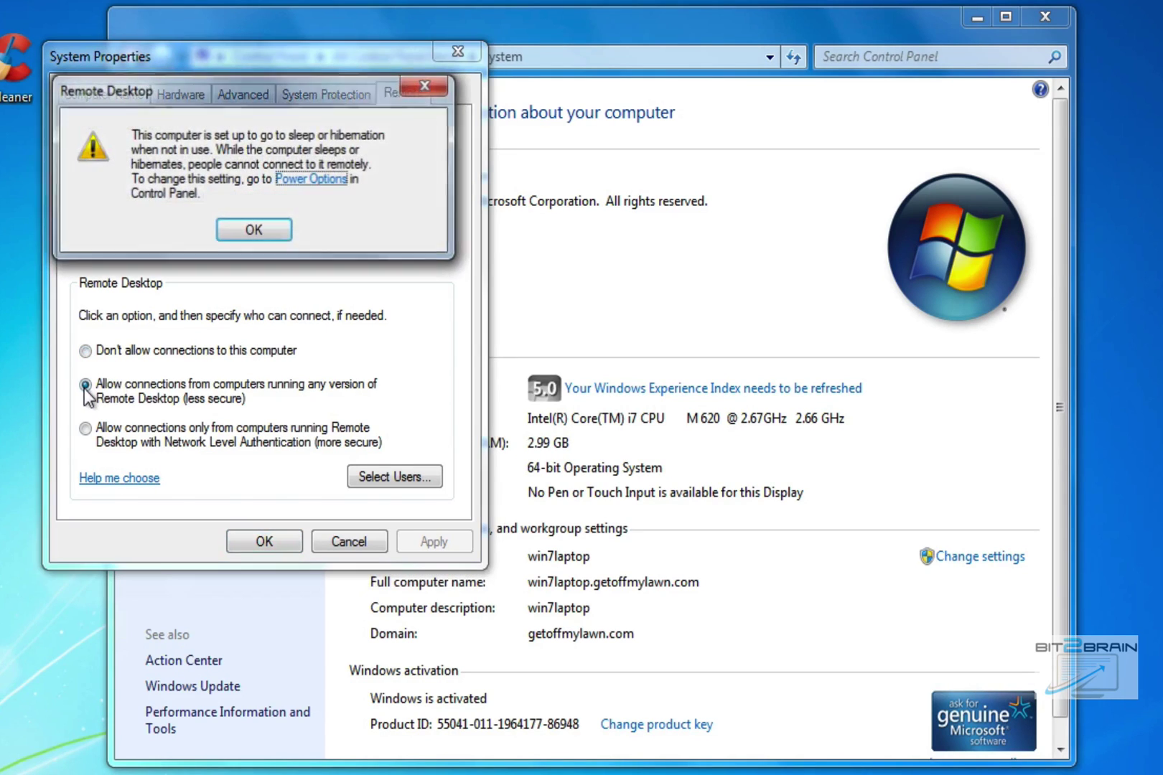
click(253, 231)
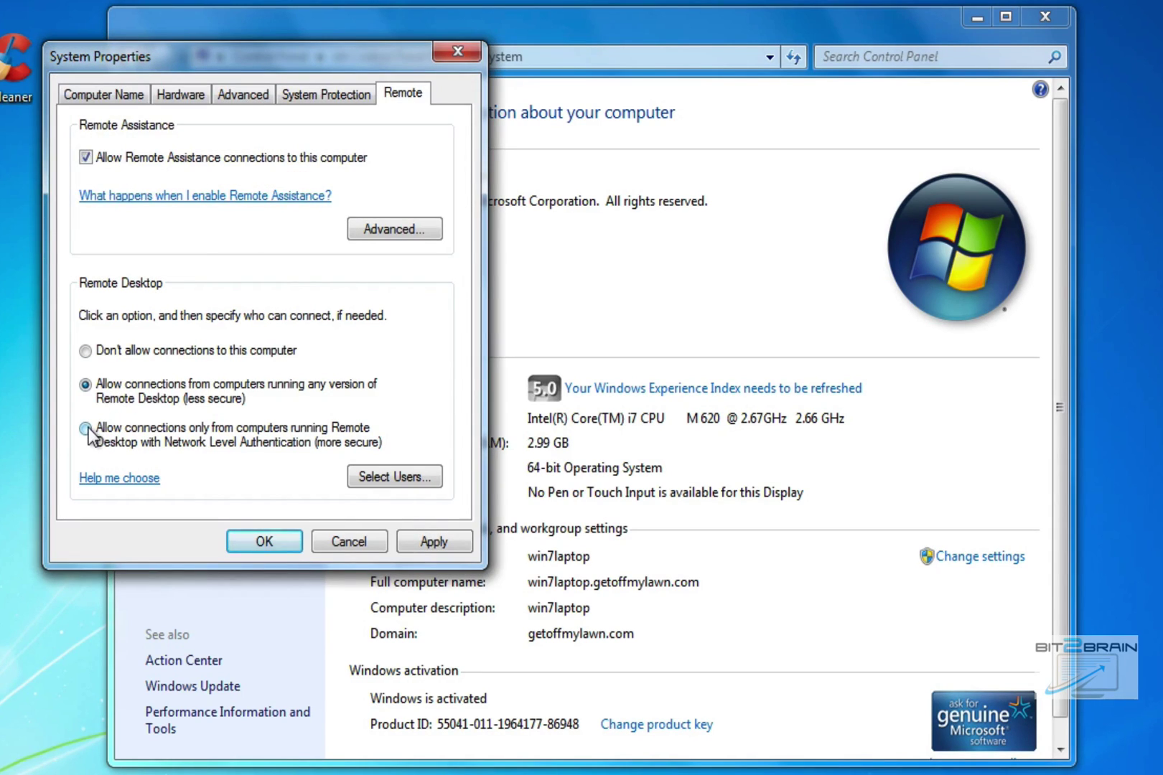
click(86, 428)
Review Remote Desktop users, keep Hours in Remote Assistance advanced settings, then apply and close.
click(411, 478)
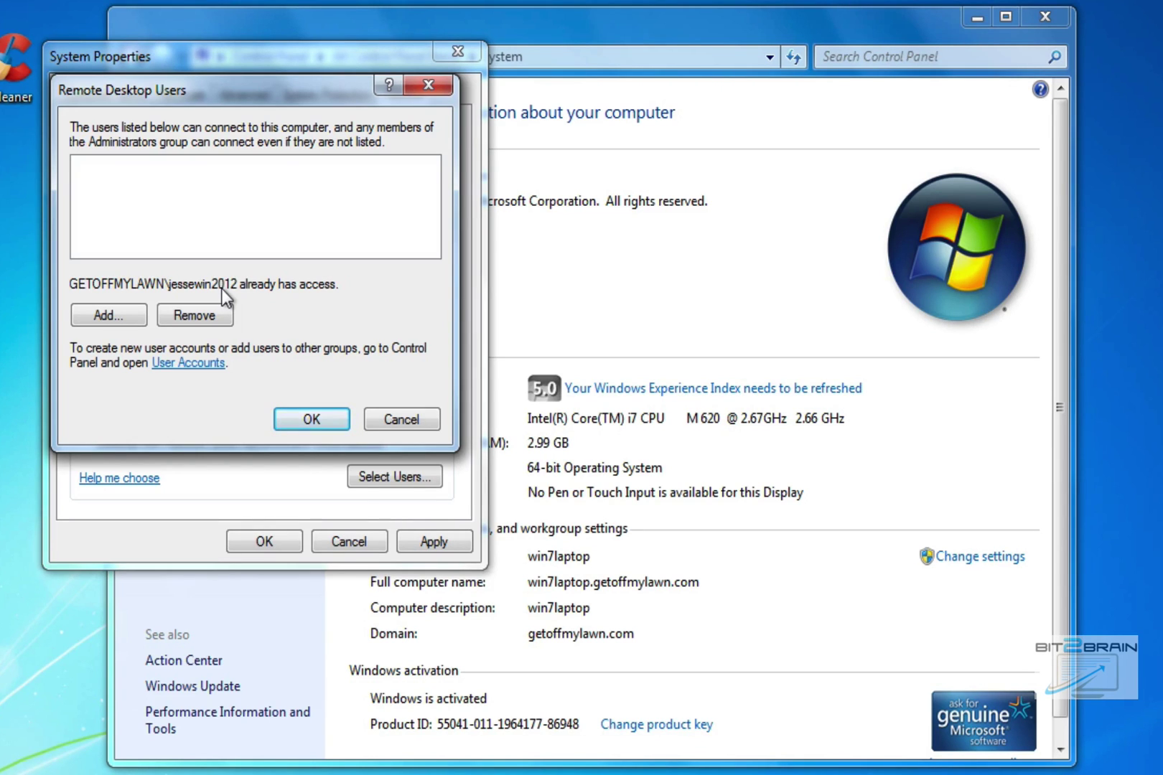
click(297, 421)
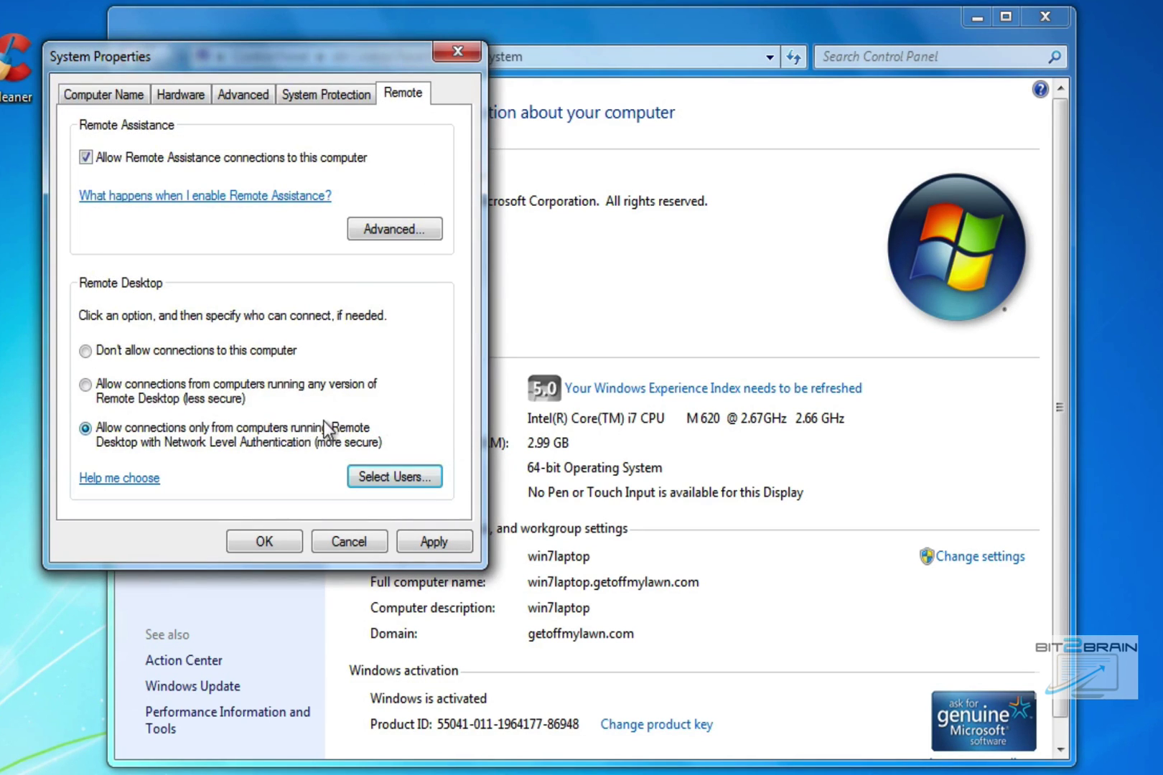
click(370, 230)
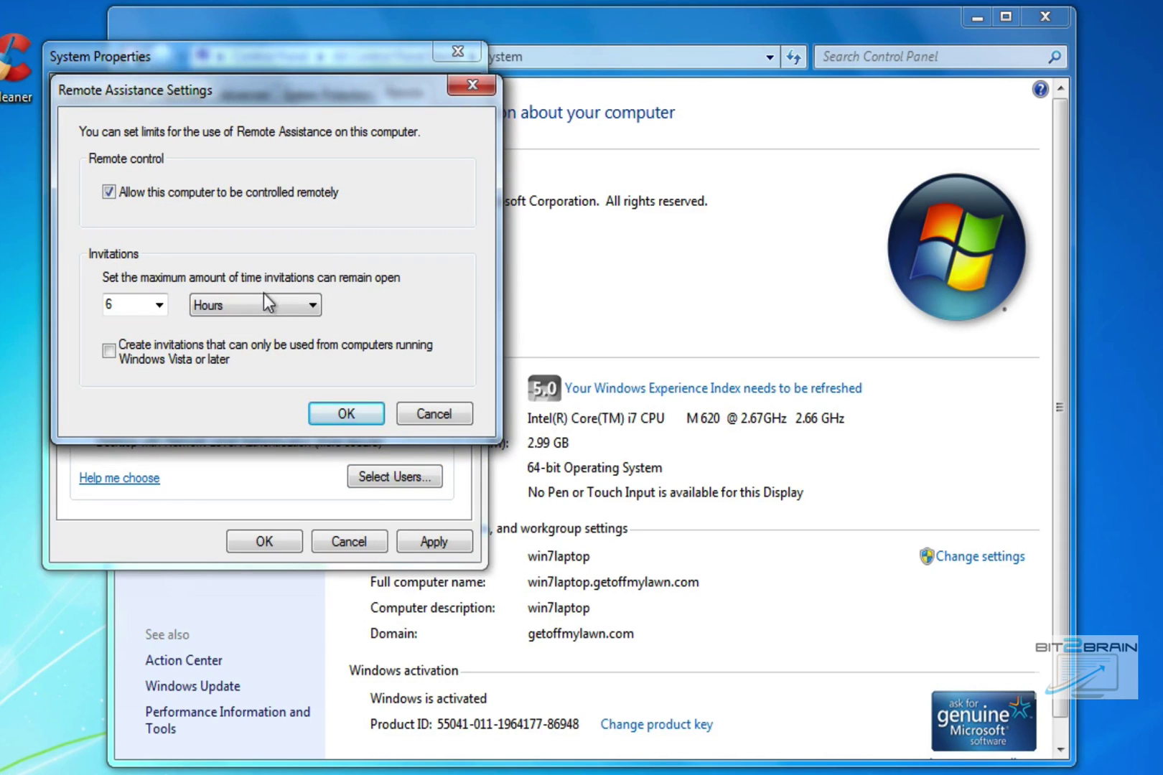
click(262, 297)
click(253, 259)
click(327, 413)
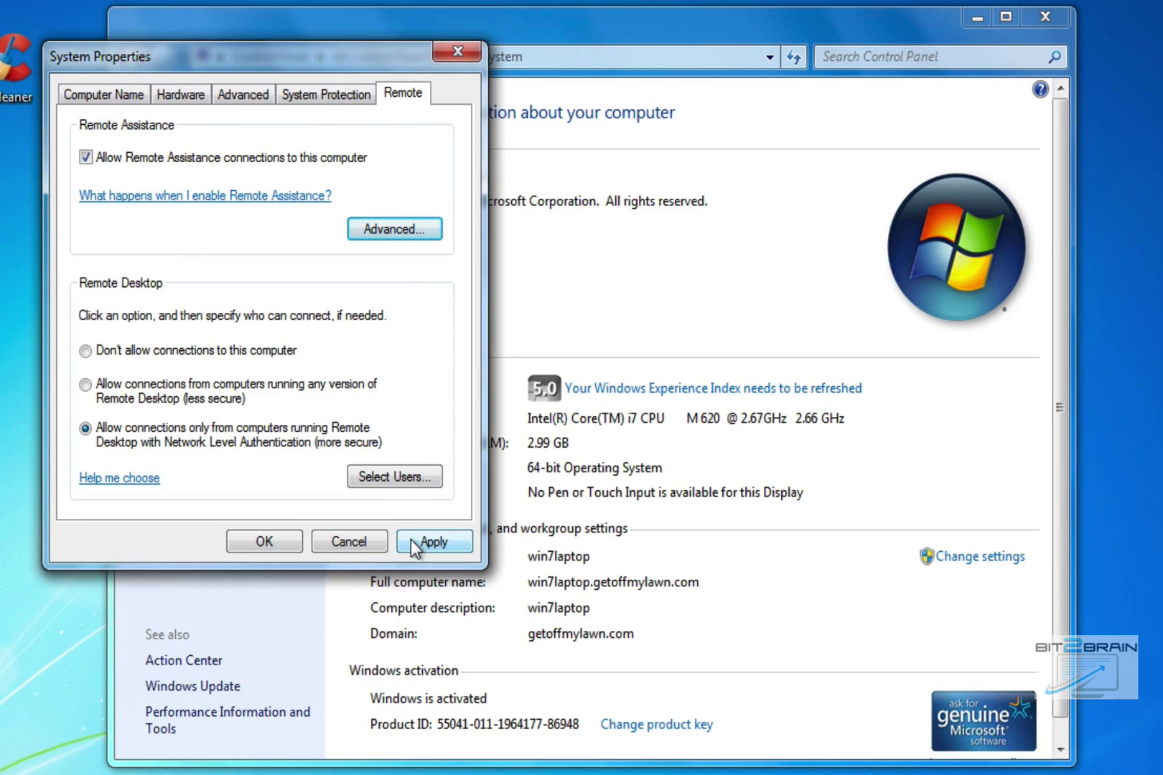
click(433, 541)
click(281, 542)
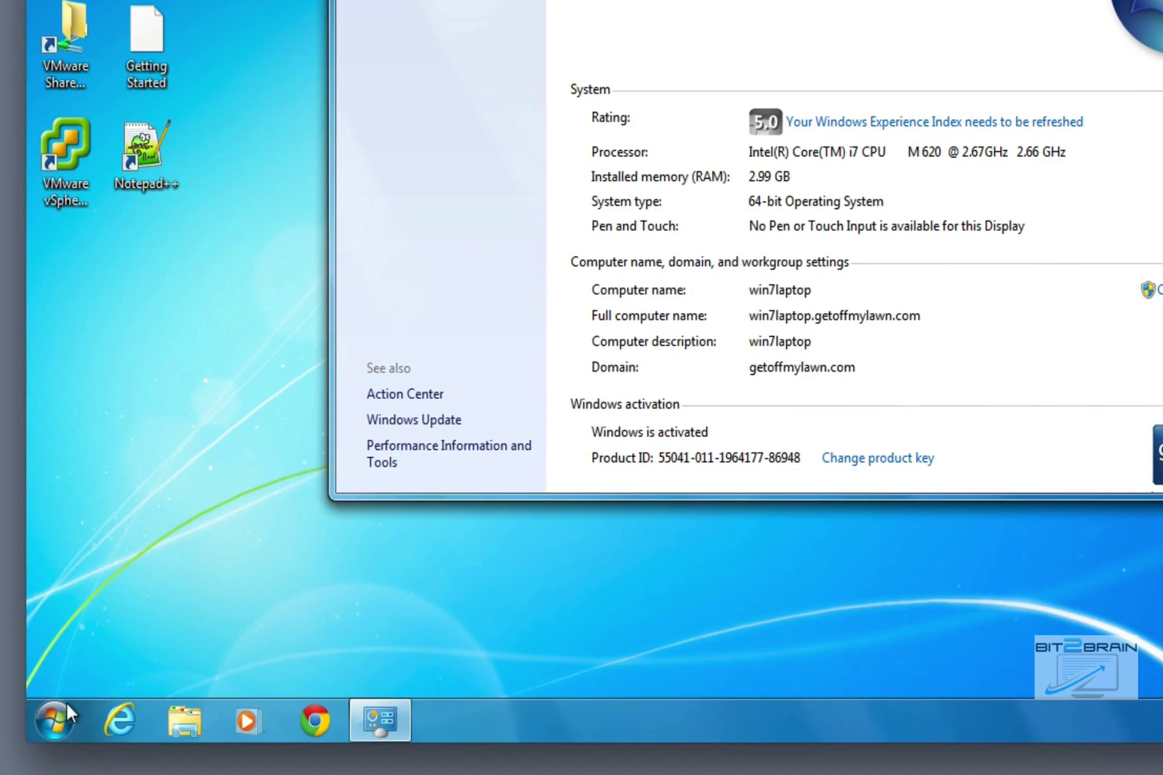
Launch Command Prompt via cmd and run ipconfig to find the PC's IP address.
click(65, 706)
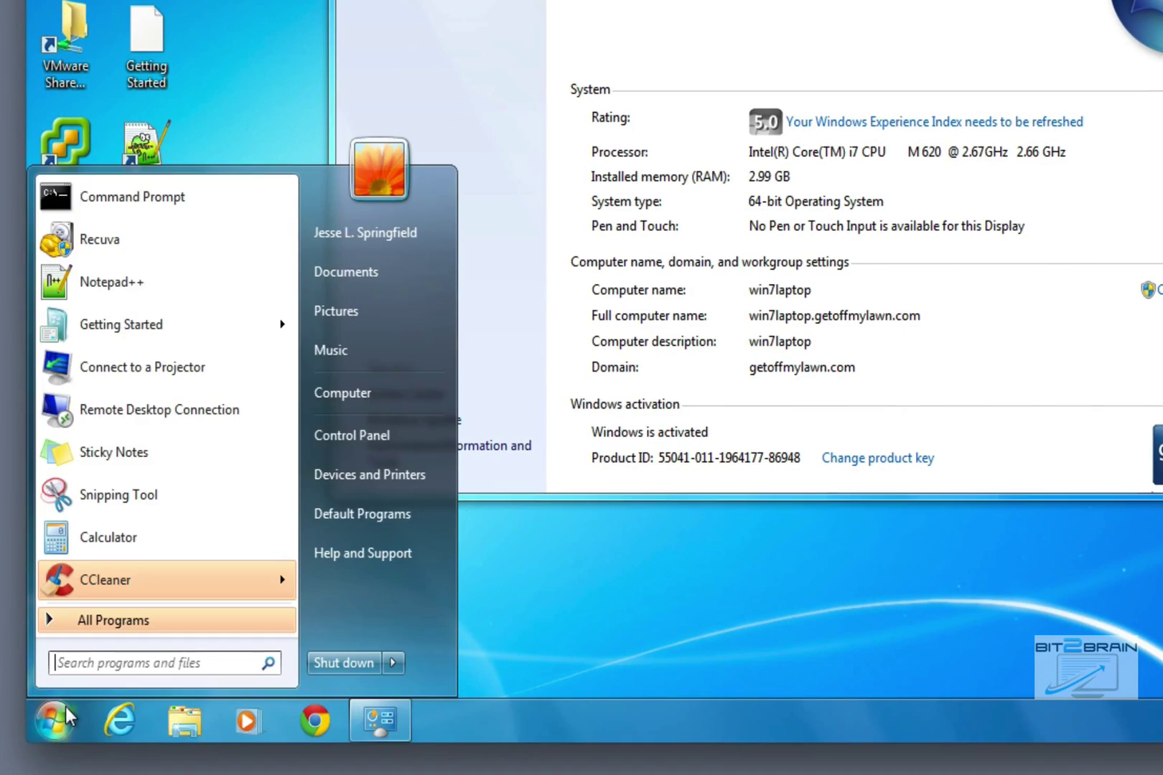
text(cmd)
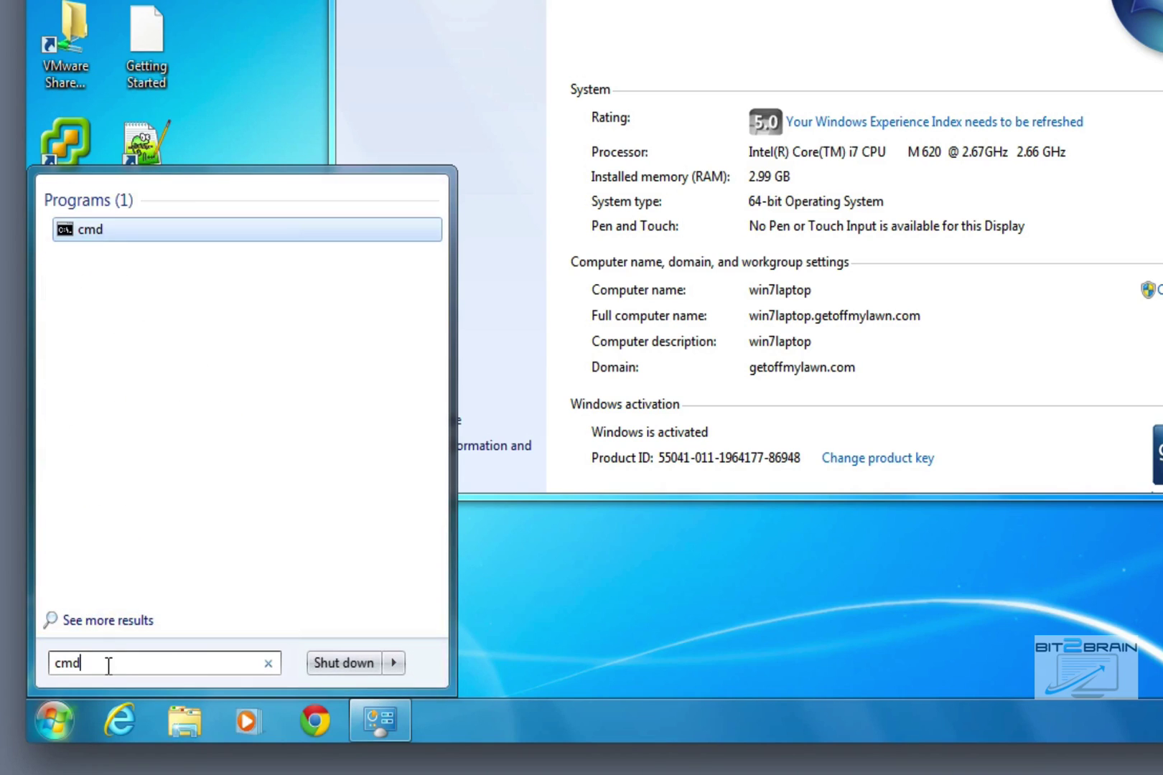
key(Return)
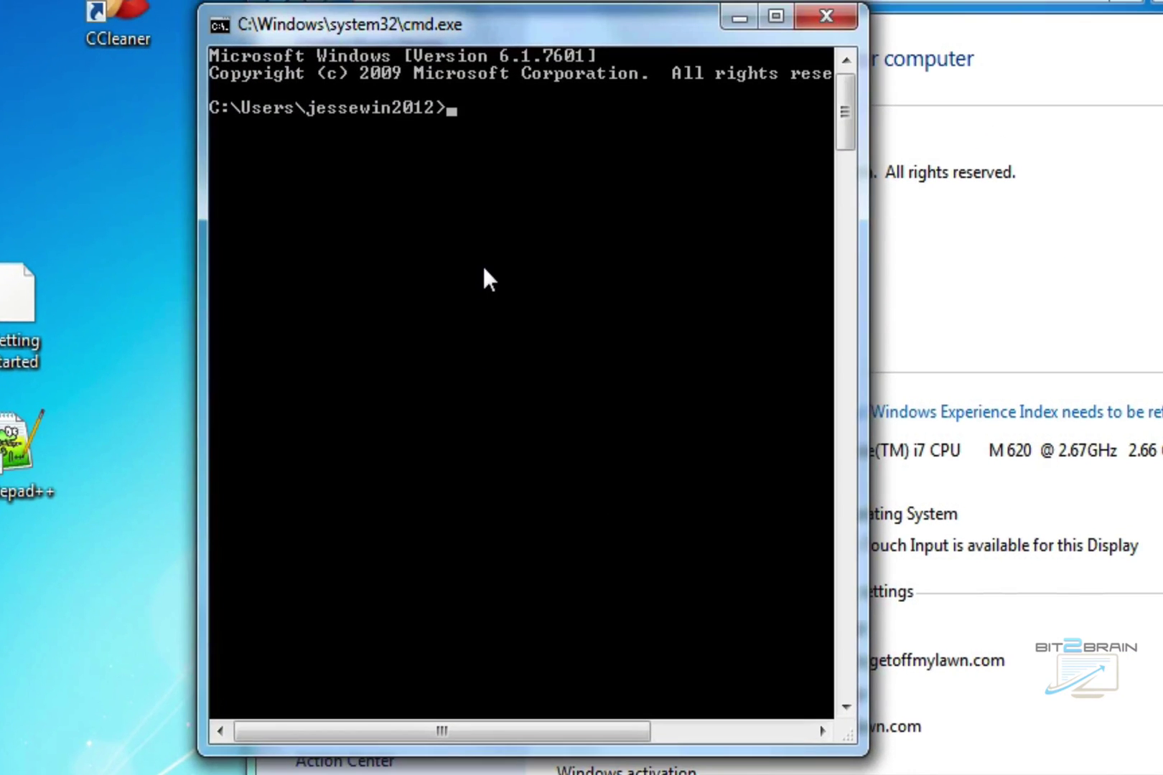
text(ipconfig)
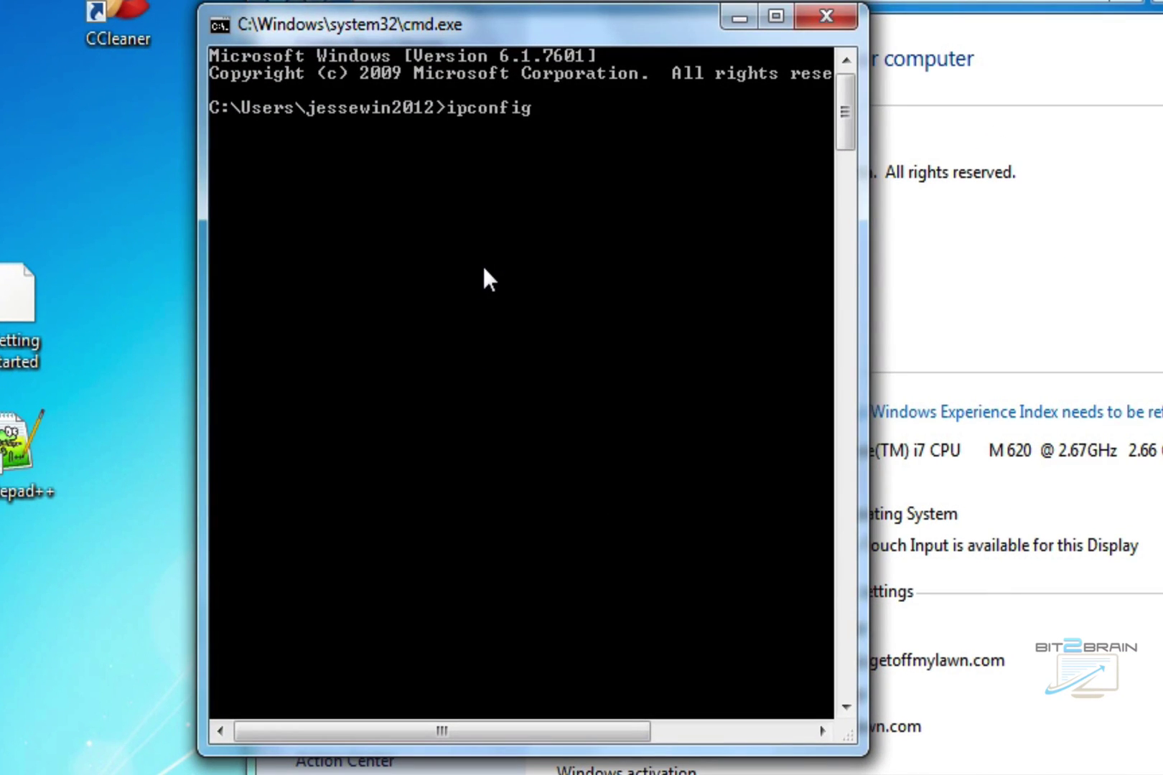
key(Return)
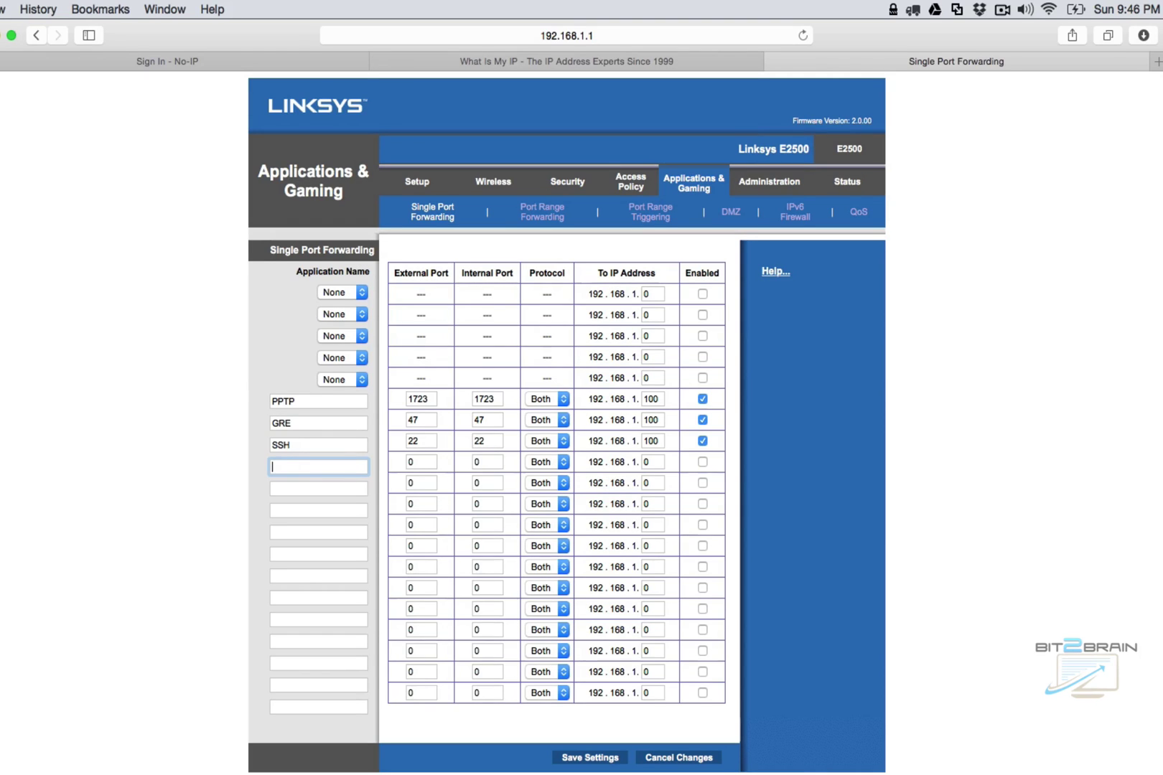
Add an enabled RDP forwarding rule: ports 3389/3389, protocol Both, IP 192.168.1.15.
text(RDP)
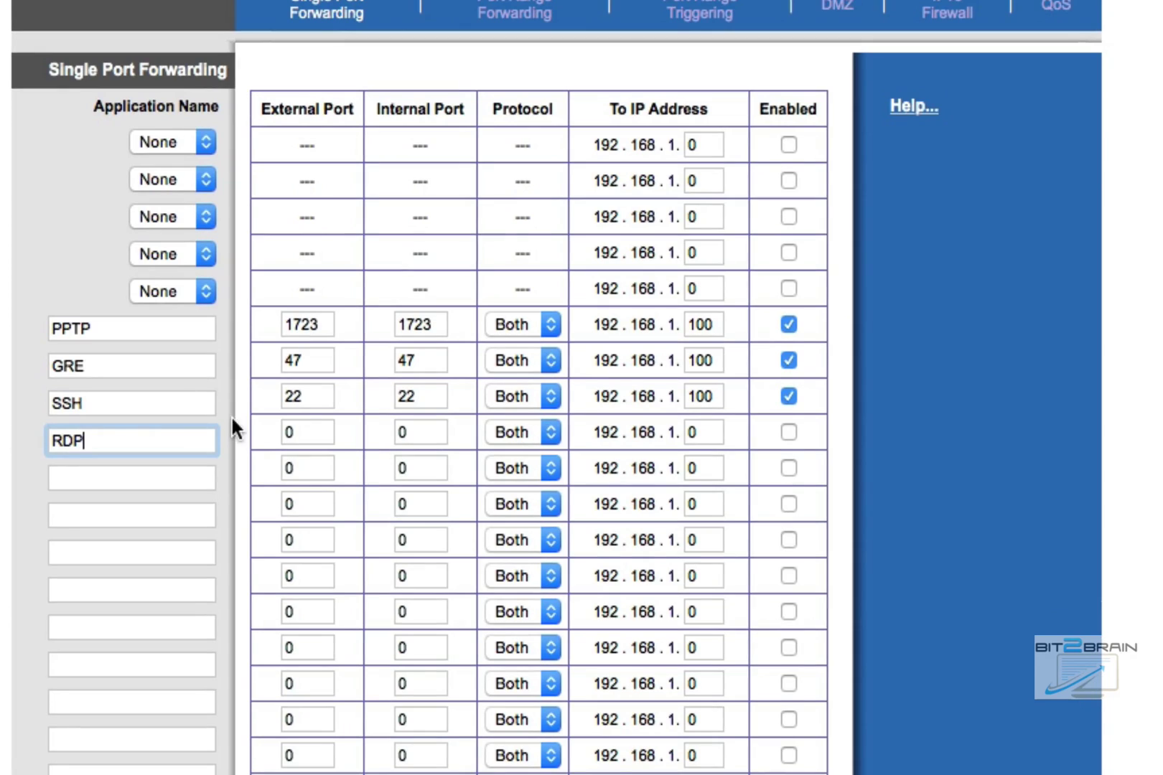
key(Tab)
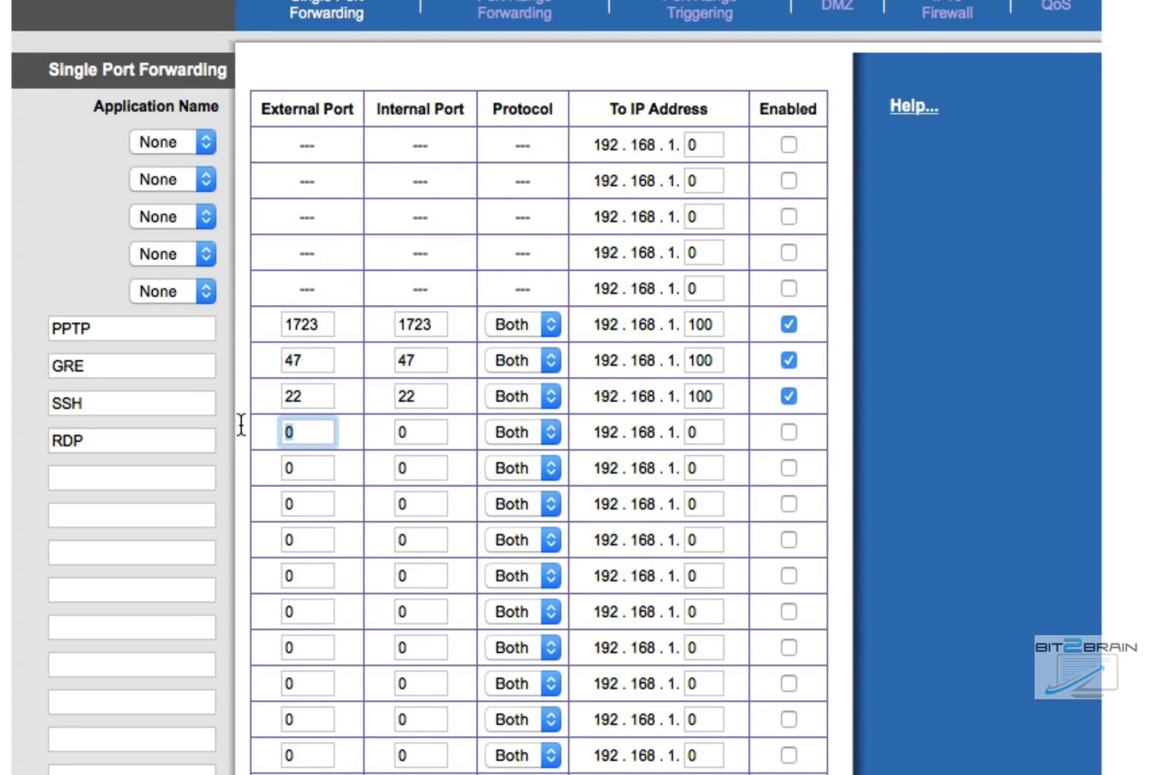
text(3389)
key(Tab)
text(3389)
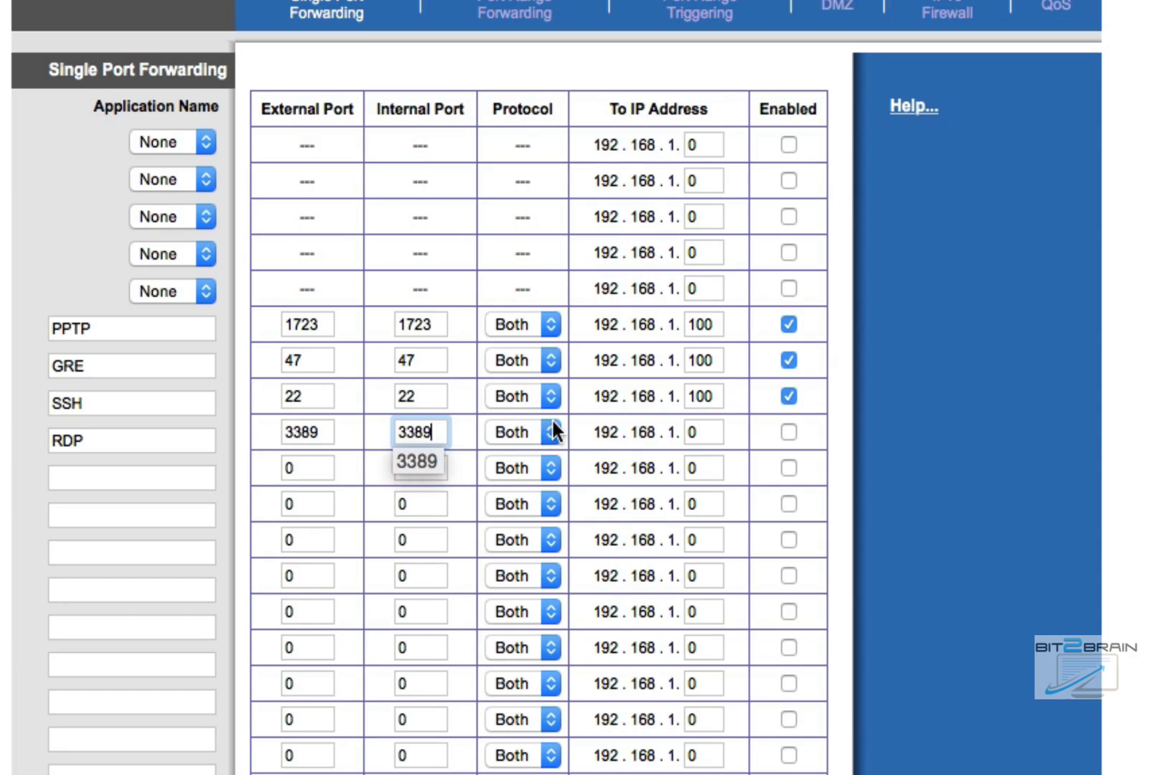
click(551, 427)
click(554, 425)
double_click(706, 433)
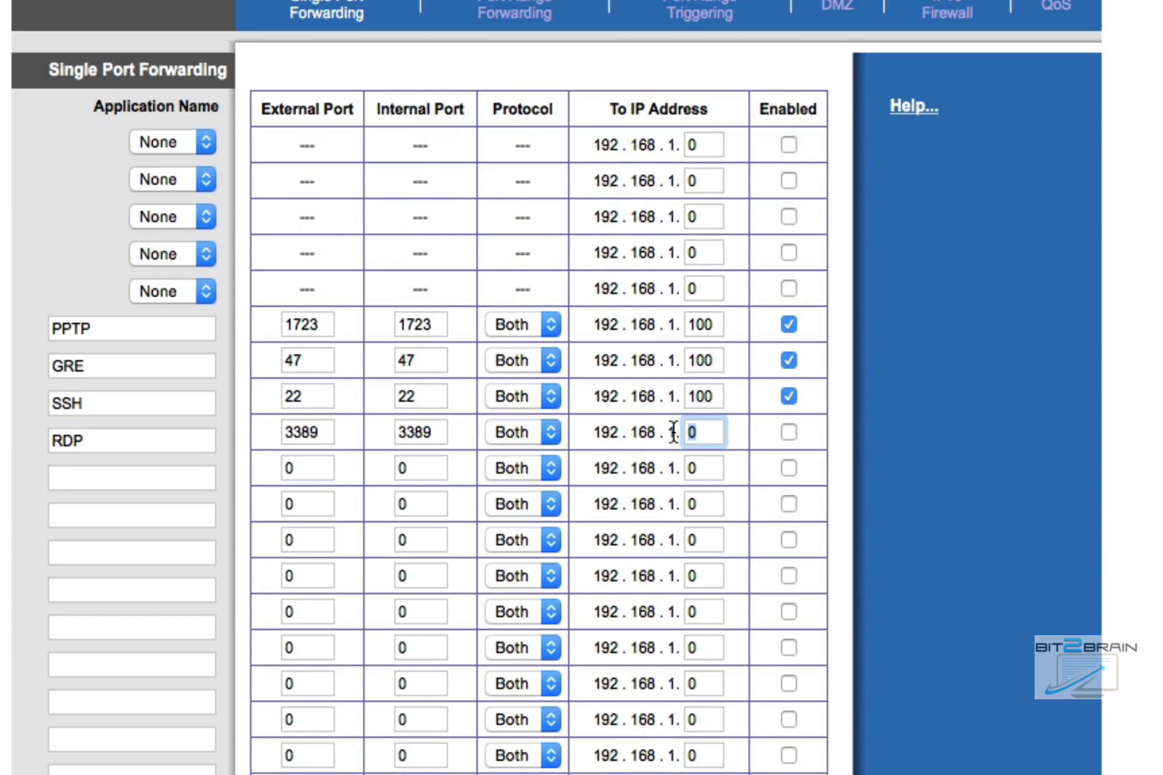
text(15)
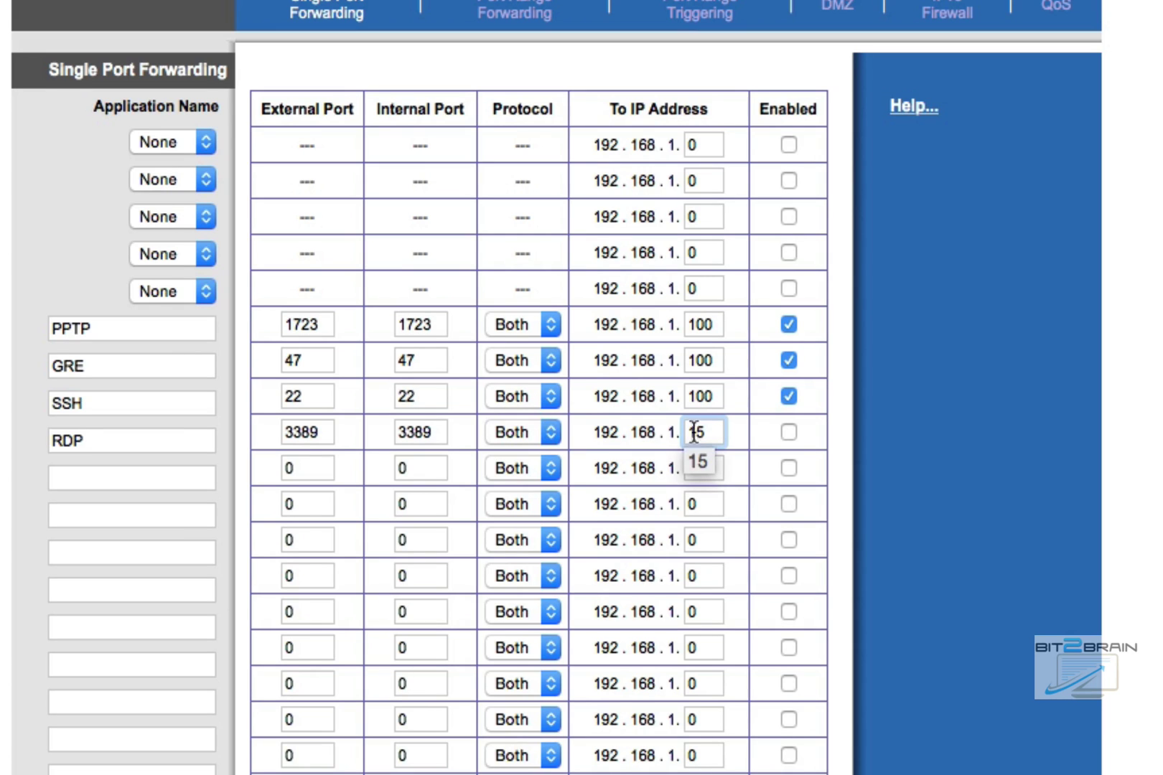
click(789, 432)
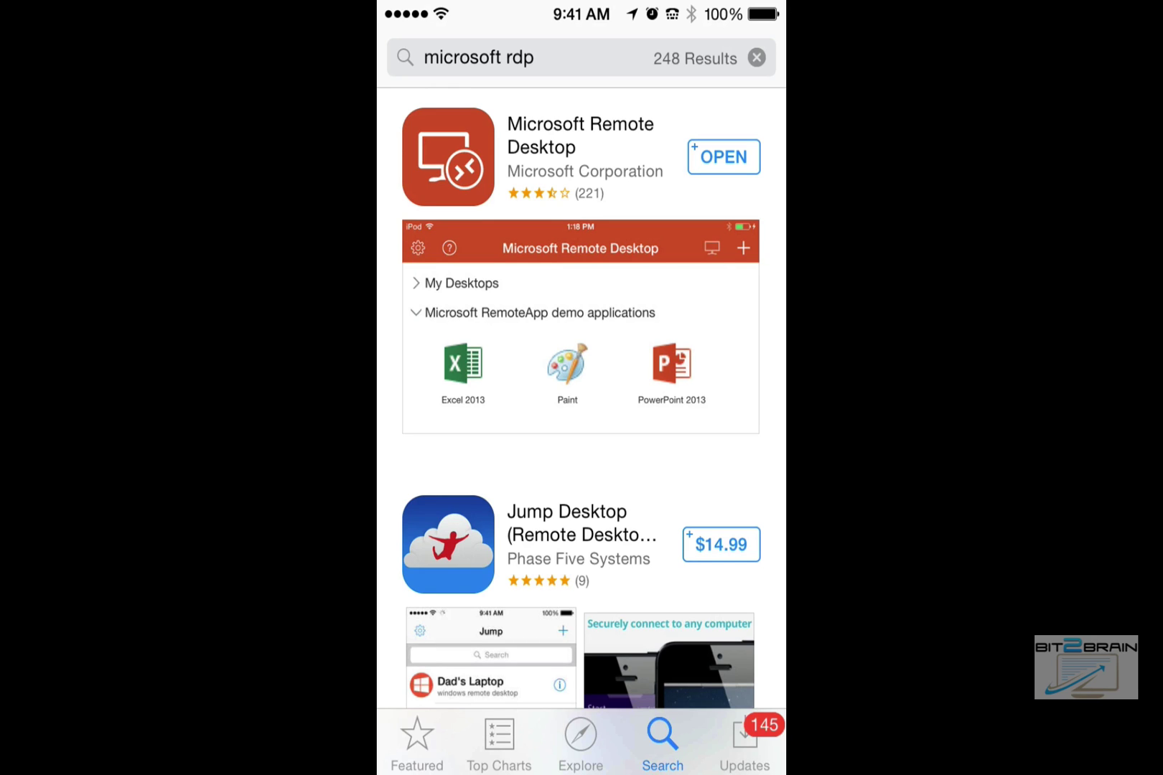
Launch Microsoft Remote Desktop from its App Store listing.
click(724, 156)
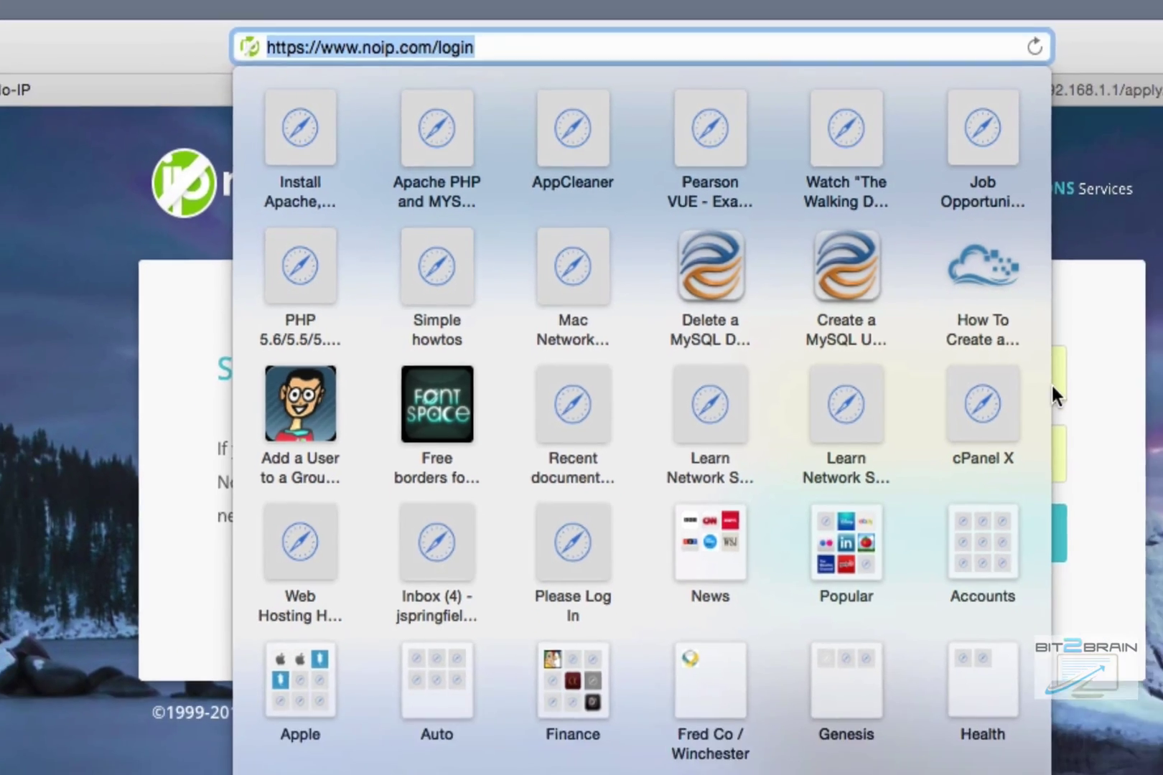
Dismiss Safari's bookmarks overlay to reveal the filled-in No-IP sign-in page.
click(952, 323)
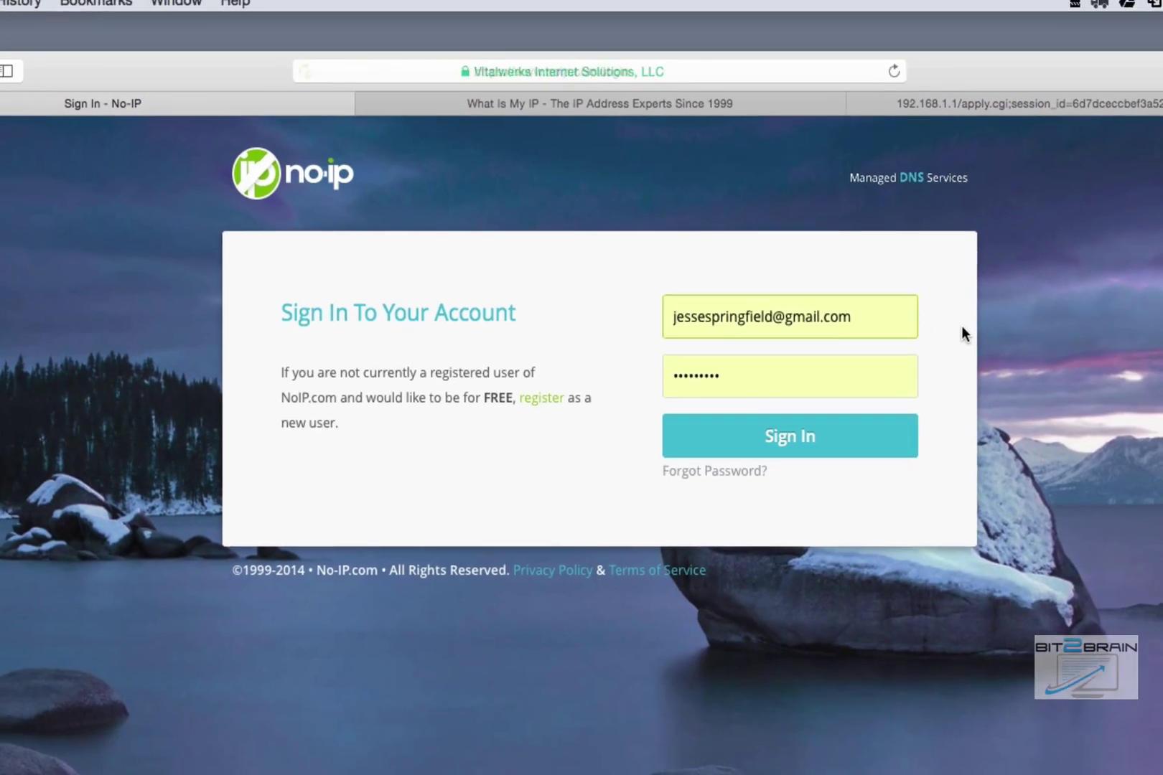